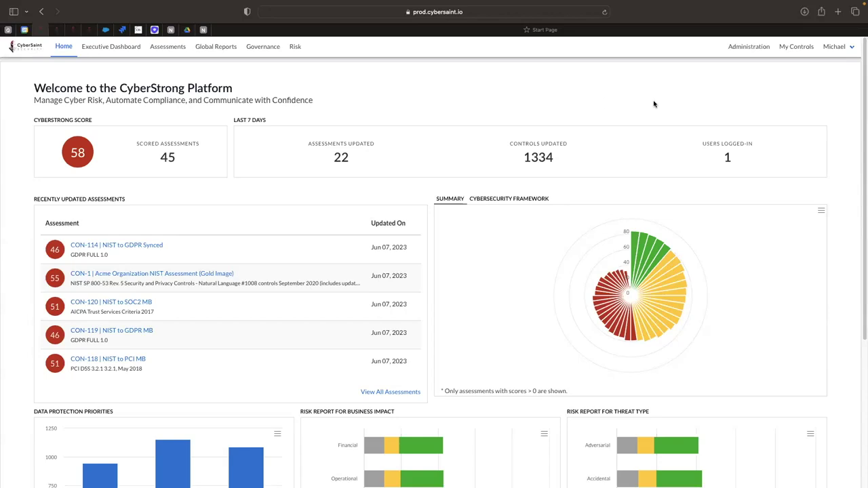
Start a crosswalk of the Acme Organization NIST Assessment (Gold Image) to DFARS 800-171 Requirements using the empty template
click(750, 47)
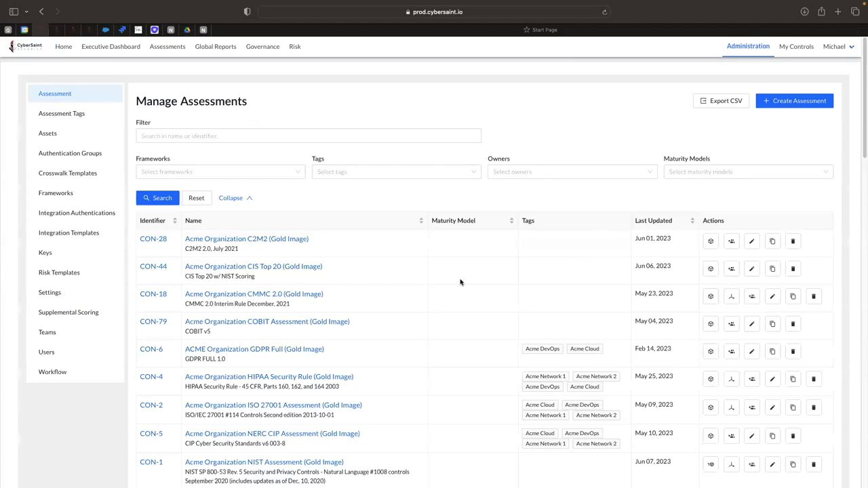
scroll(461, 283, down, 4)
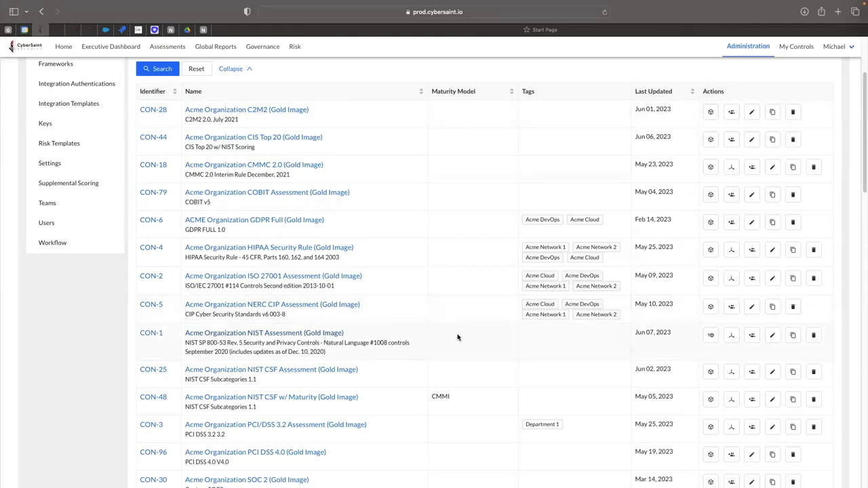
click(730, 336)
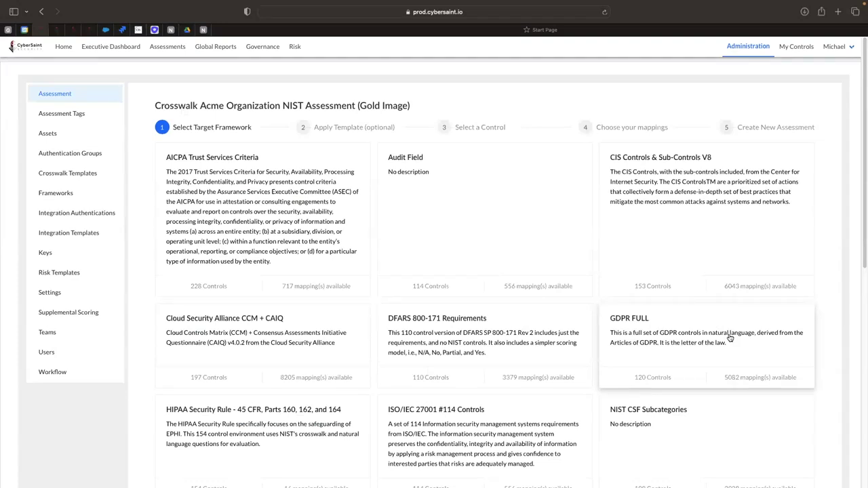
click(493, 340)
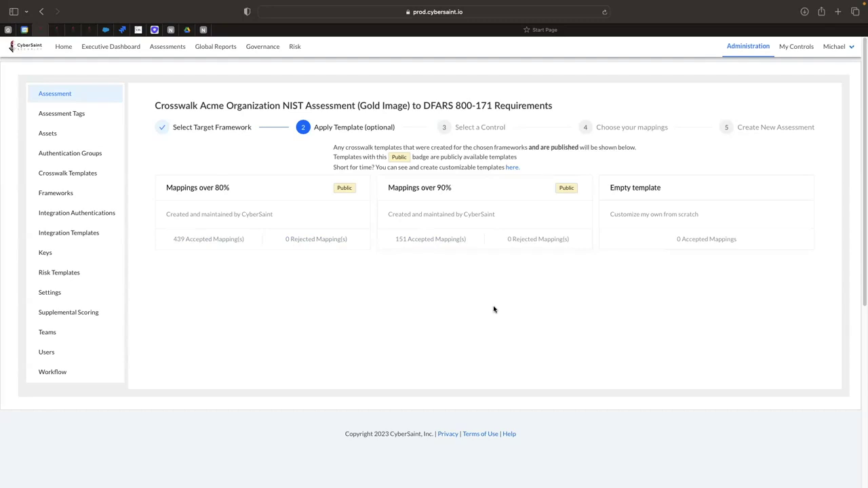
click(707, 216)
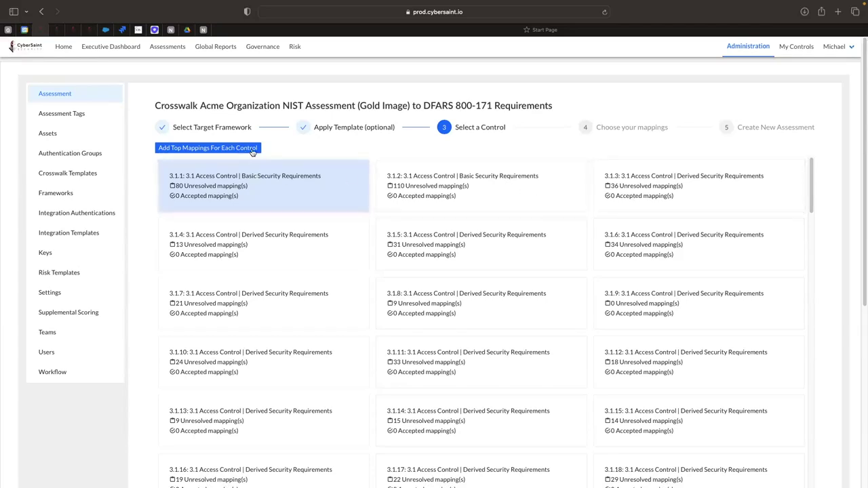
Add the top mappings for each control, and also accept the first AC-2, AC-21 and SI-10-1 mappings for control 3.1.1
click(193, 148)
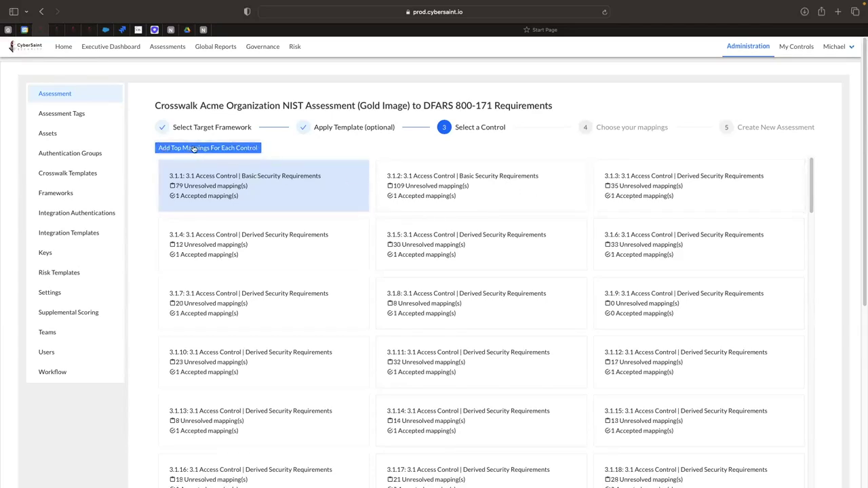
click(261, 188)
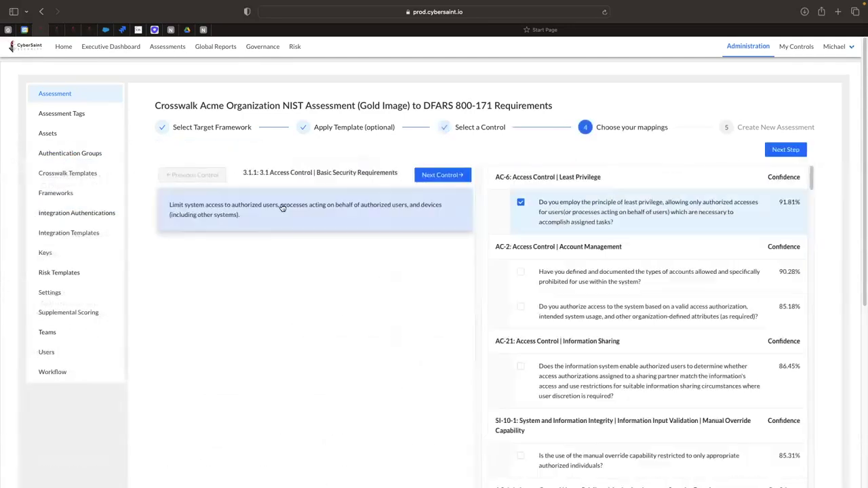
click(520, 273)
scroll(519, 278, down, 2)
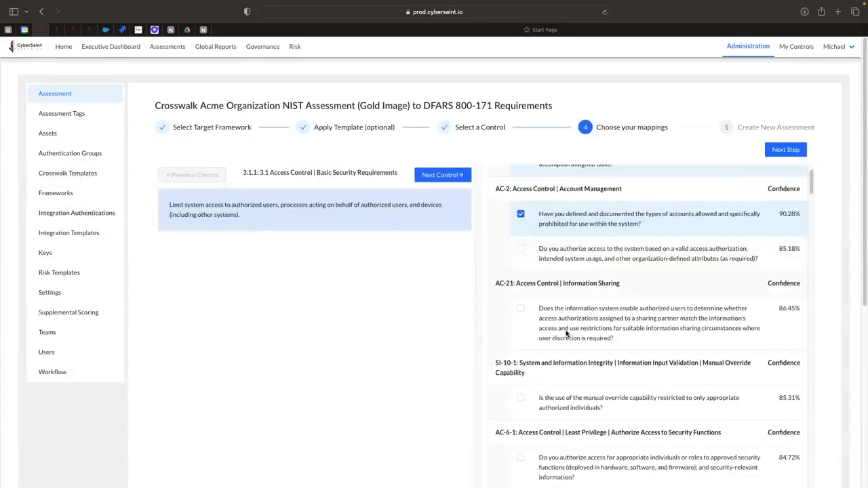
click(520, 309)
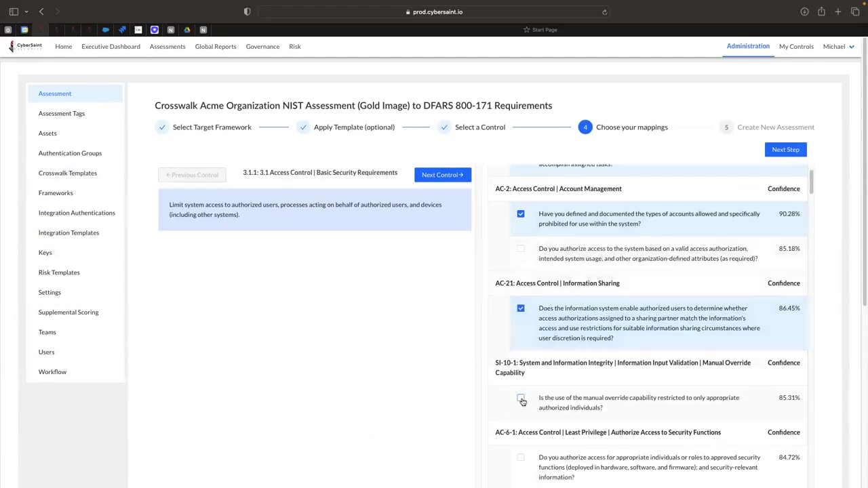
click(520, 398)
Accept the AC-6 Least Privilege and SI-10-1 Manual Override Capability mappings for control 3.1.2
click(440, 175)
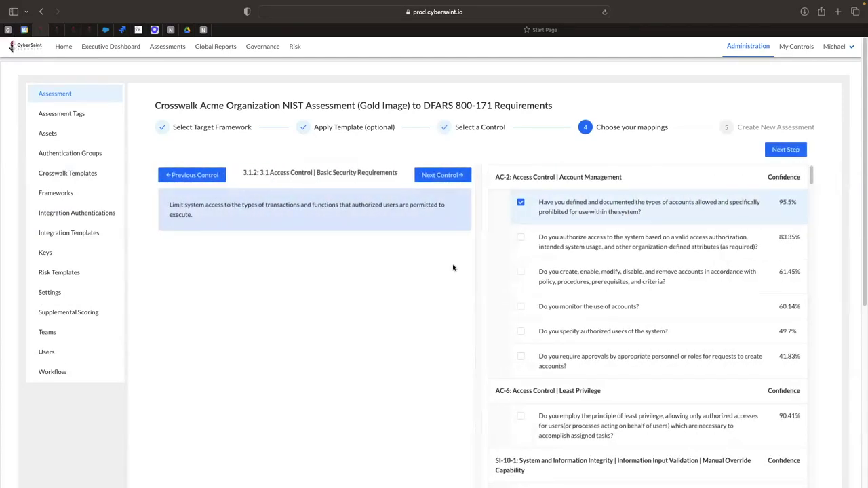
scroll(522, 380, down, 2)
click(521, 389)
scroll(525, 384, down, 3)
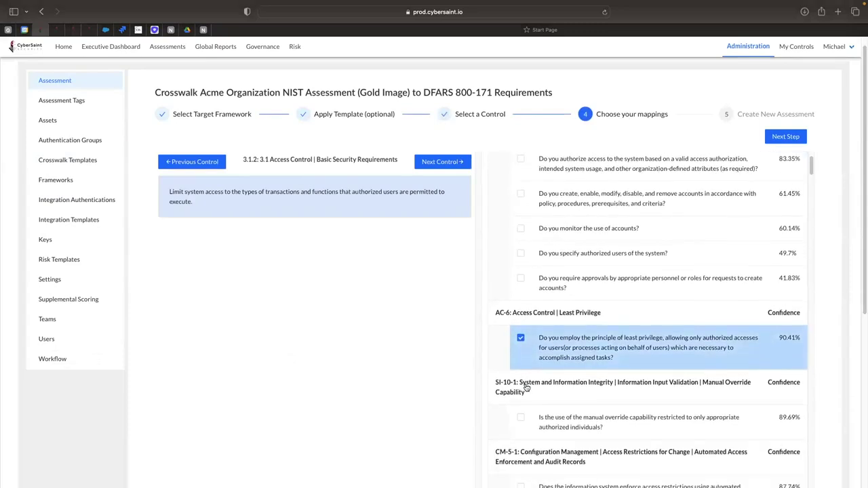
click(521, 374)
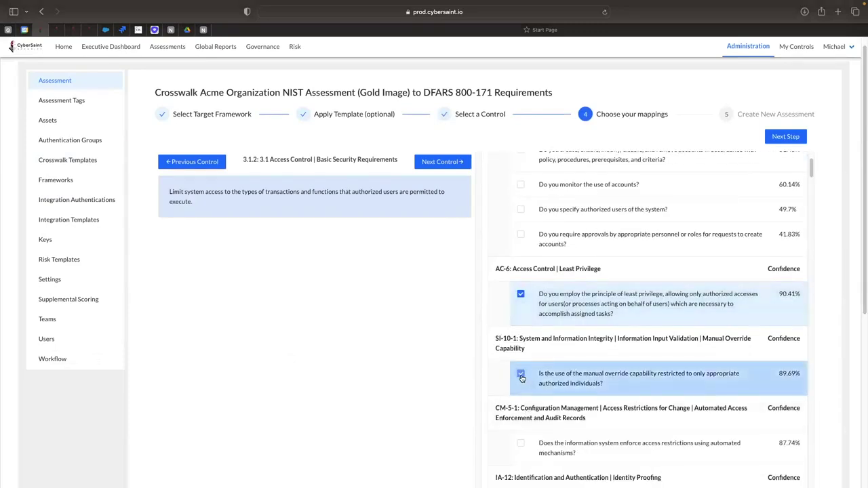
scroll(521, 378, down, 2)
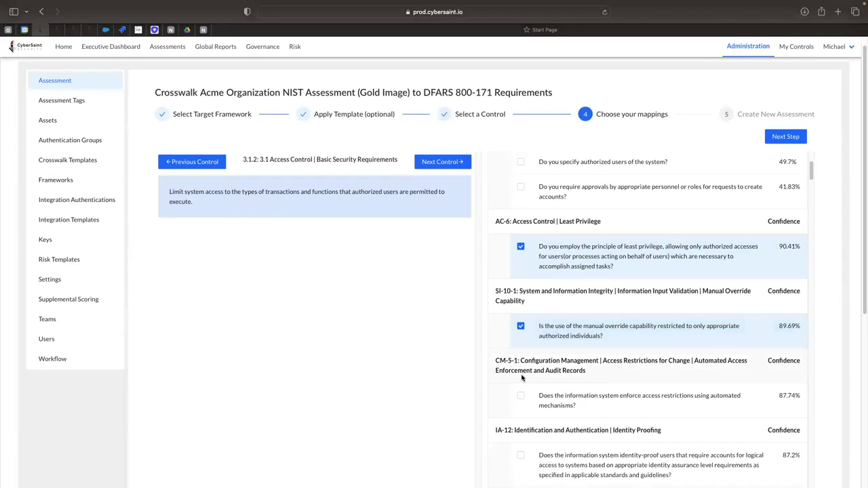
scroll(521, 377, up, 5)
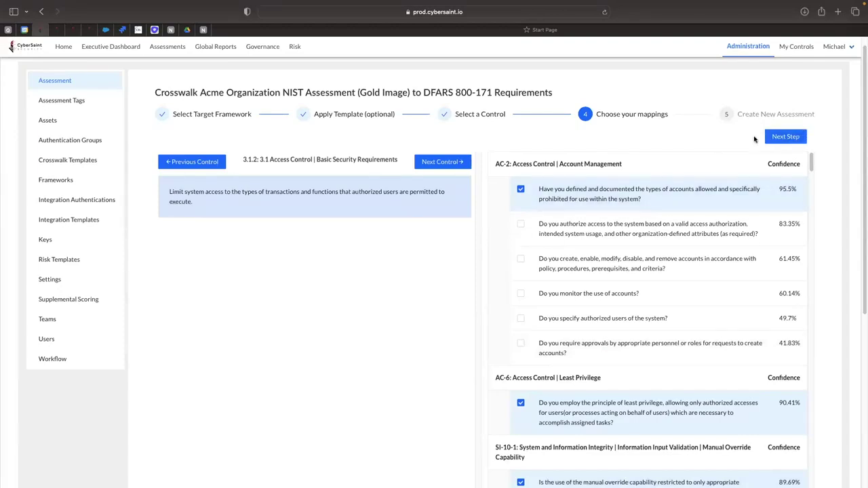
Create the new crosswalked assessment with the name "NIST to DFARS MB", leaving it unsynced from the source assessment
click(788, 139)
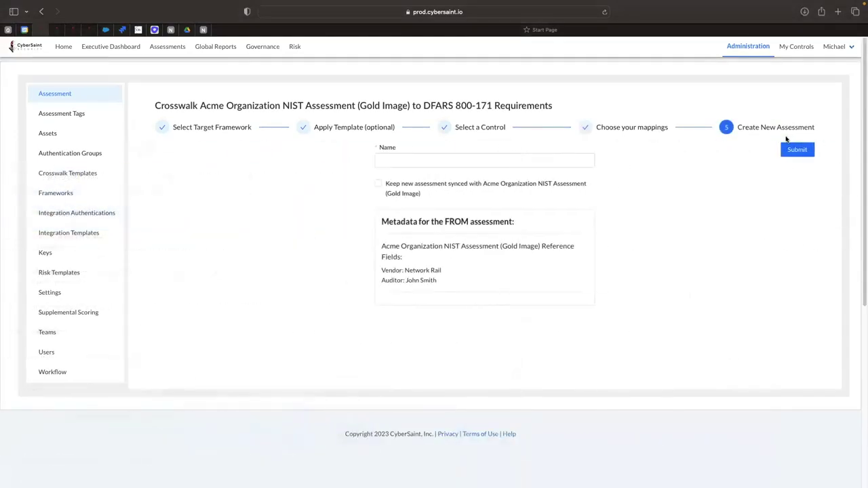
click(419, 162)
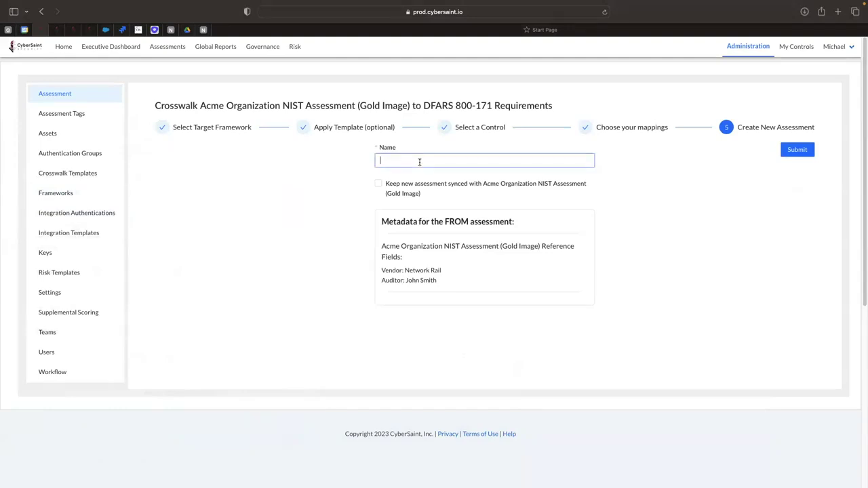
text(NIST to DFARS MB)
click(641, 181)
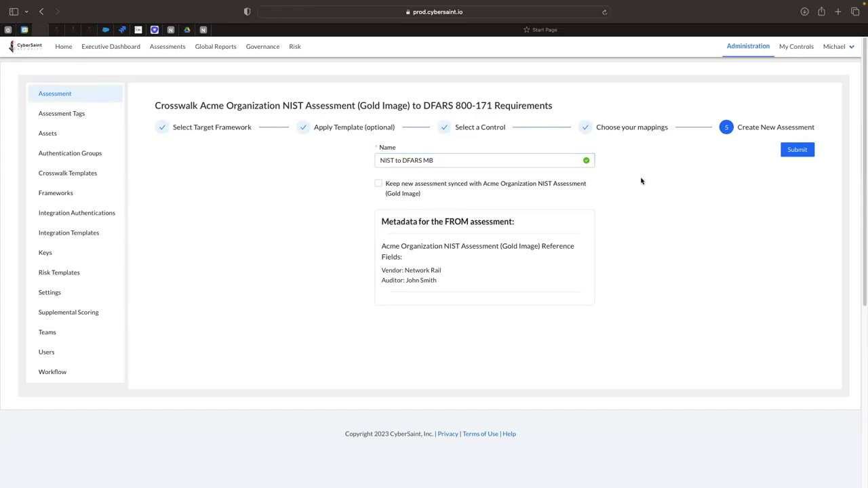
click(802, 150)
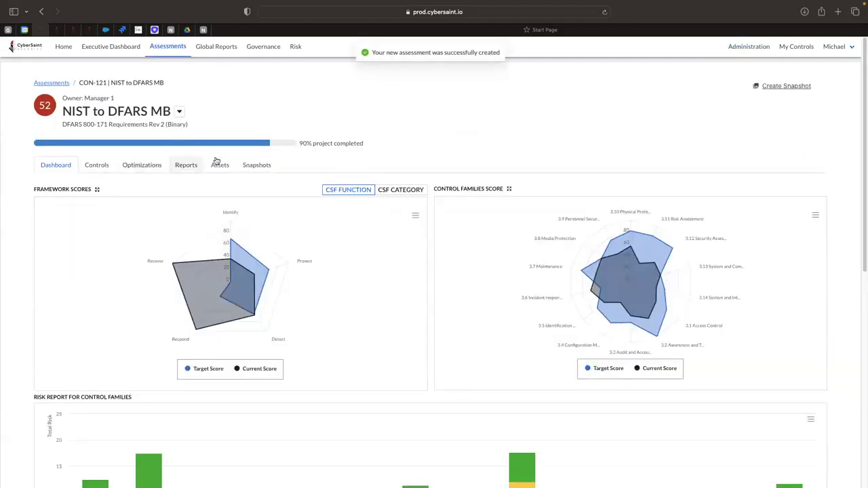
Open control 3.1.1 Basic Security Requirements of the new DFARS assessment and review its crosswalk history
click(97, 166)
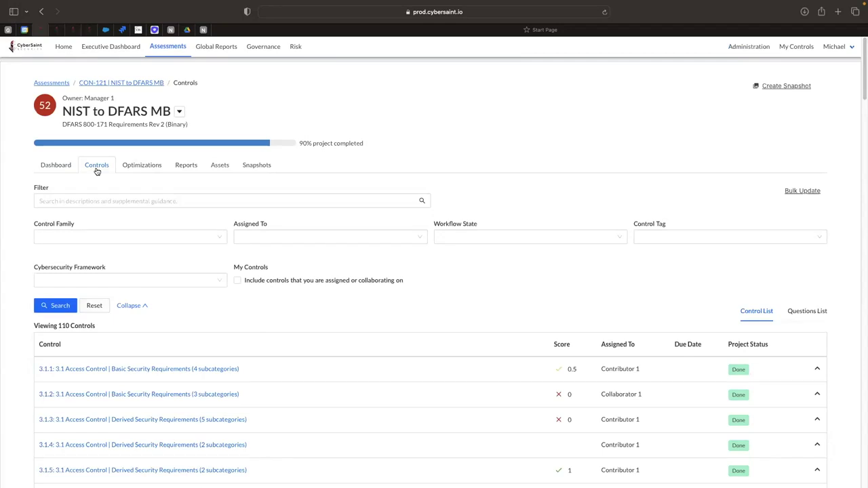
scroll(276, 221, down, 2)
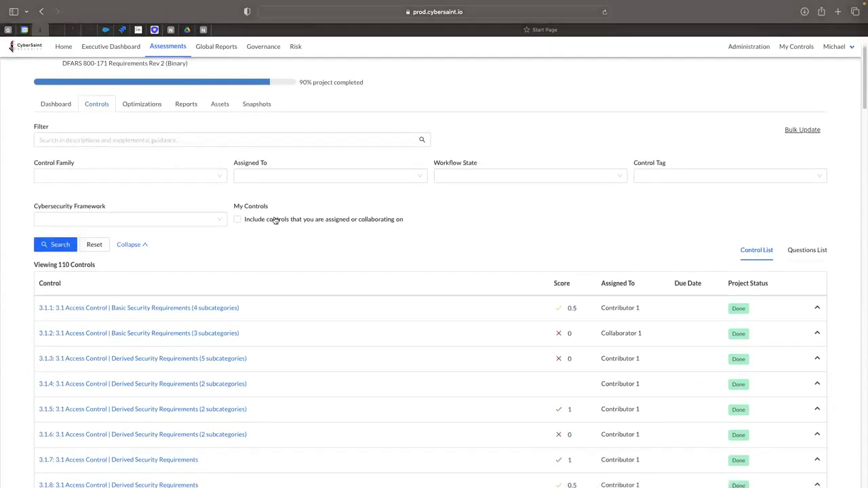
click(202, 309)
click(138, 284)
scroll(139, 284, down, 1)
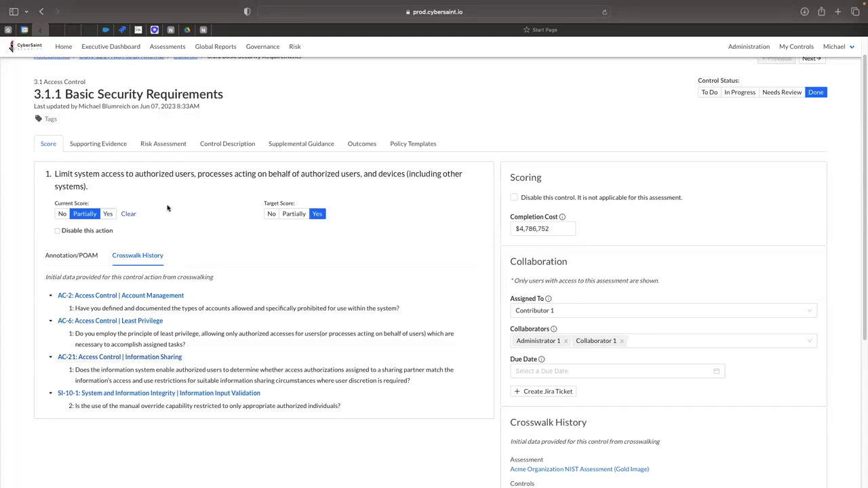
Try a current score of Yes on control 3.1.1 and set it back to Partially
click(107, 215)
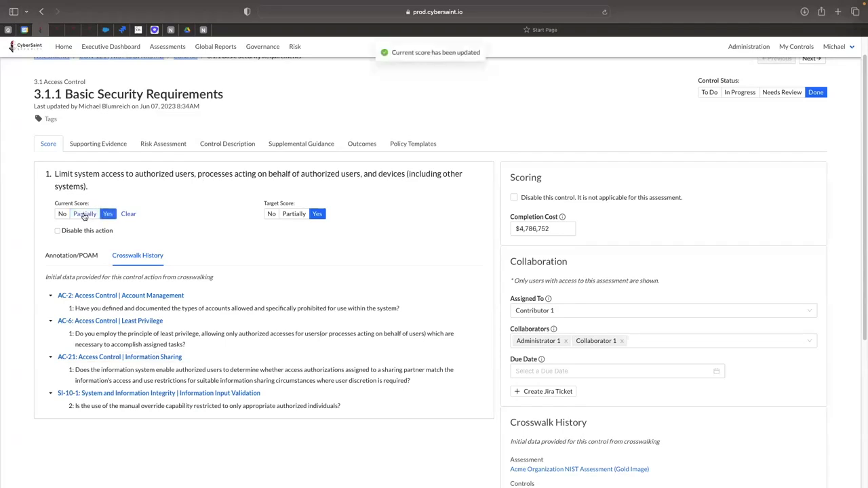
click(85, 214)
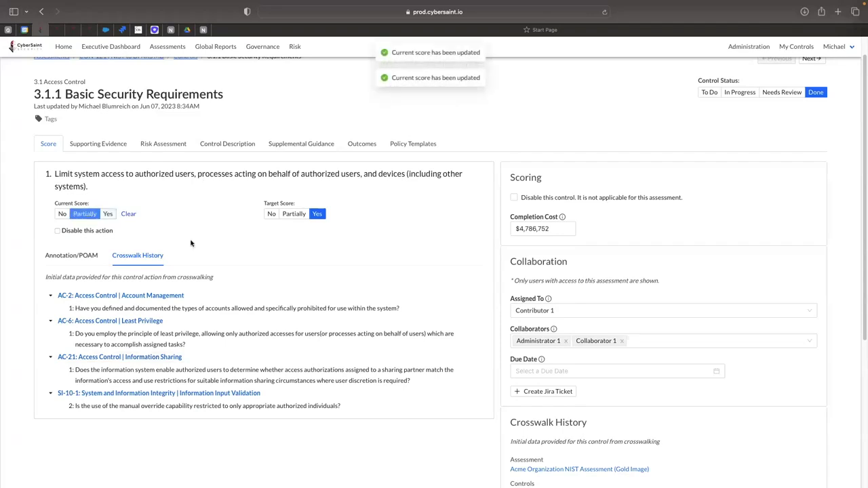
scroll(221, 290, up, 1)
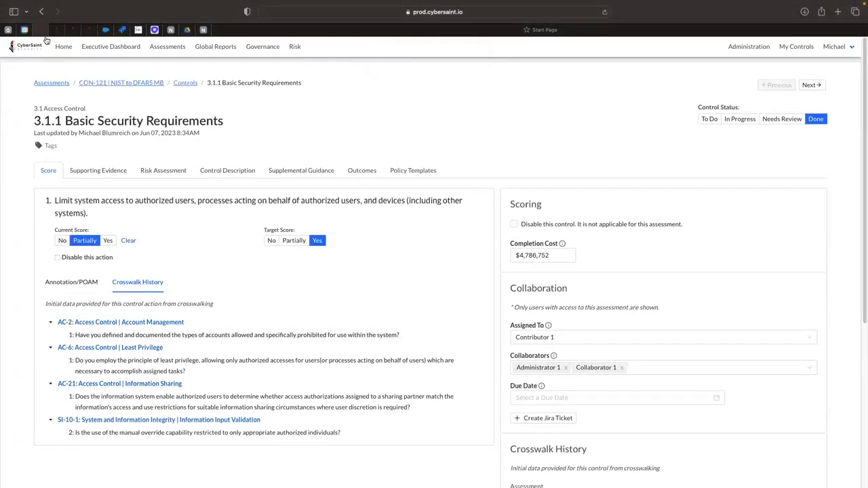
Open control 1 Subject matter and objectives in the NIST to GDPR Synced assessment and view its crosswalk history
click(64, 49)
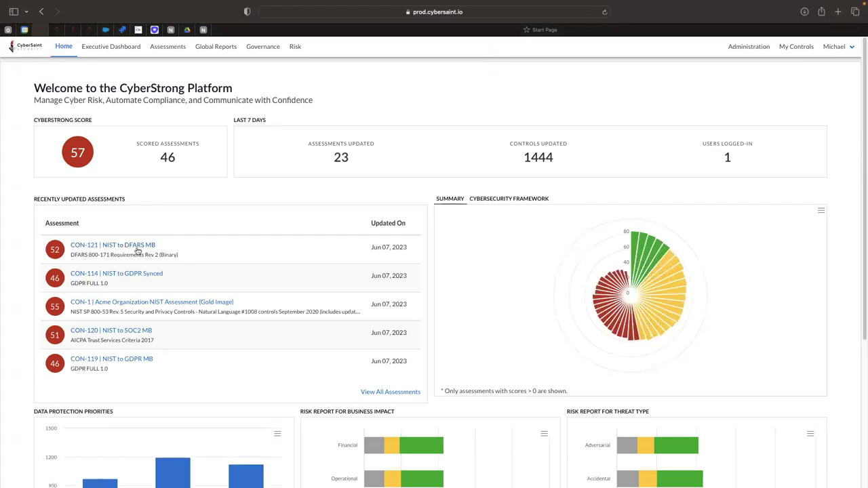
click(124, 274)
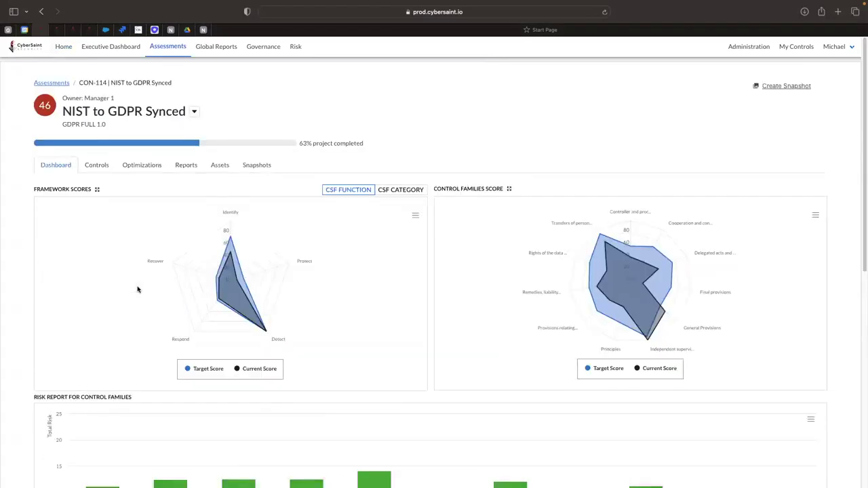
click(97, 167)
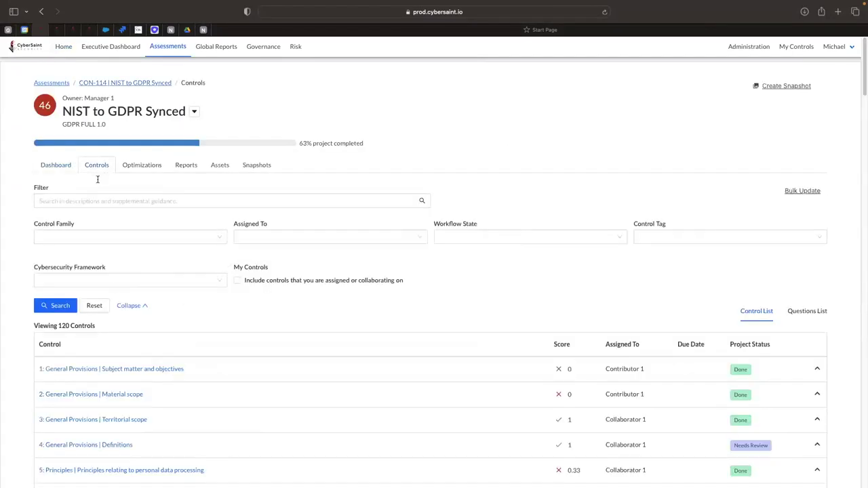
scroll(129, 361, down, 1)
click(138, 359)
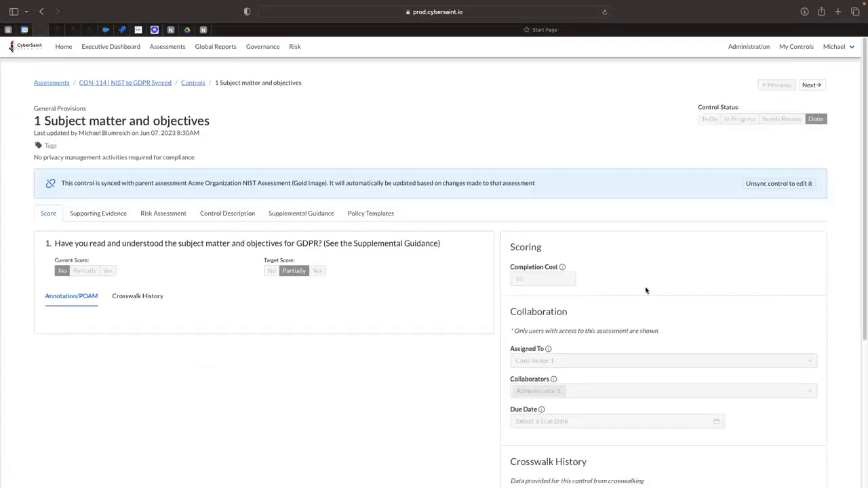
click(138, 296)
Set both current scores of the linked NIST control CM-8-9 to Fully and return to the synced GDPR control
scroll(199, 302, down, 1)
click(198, 301)
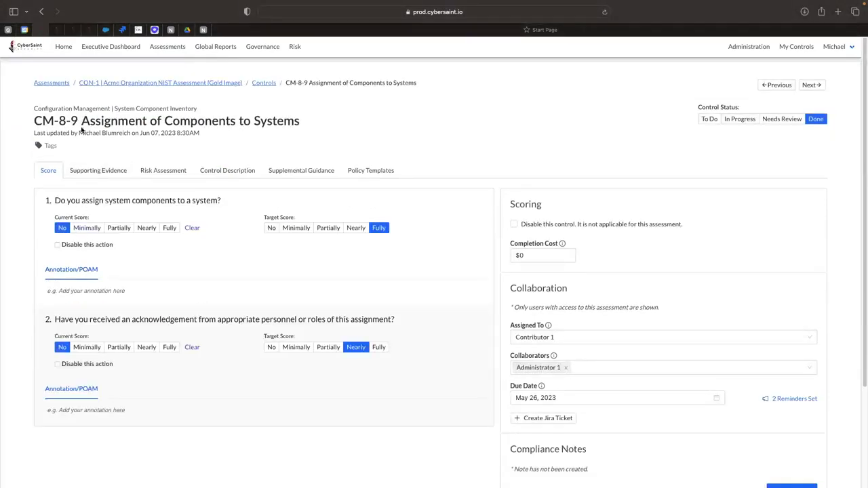
click(170, 228)
click(170, 346)
click(42, 11)
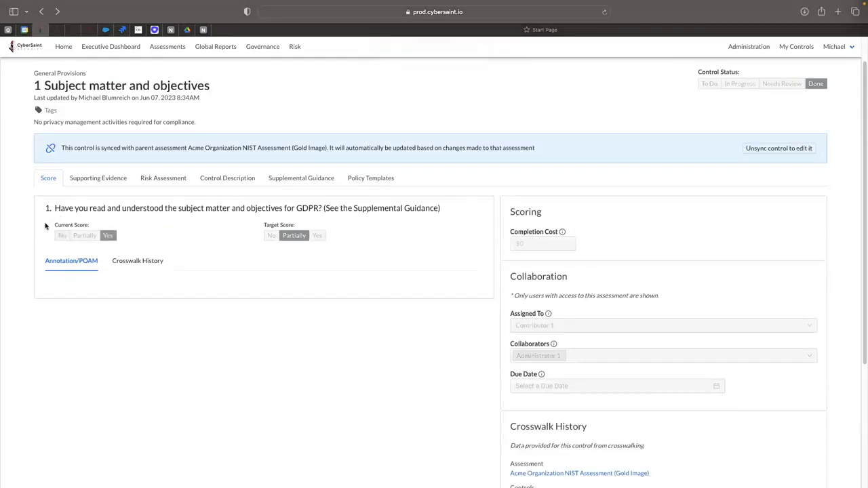